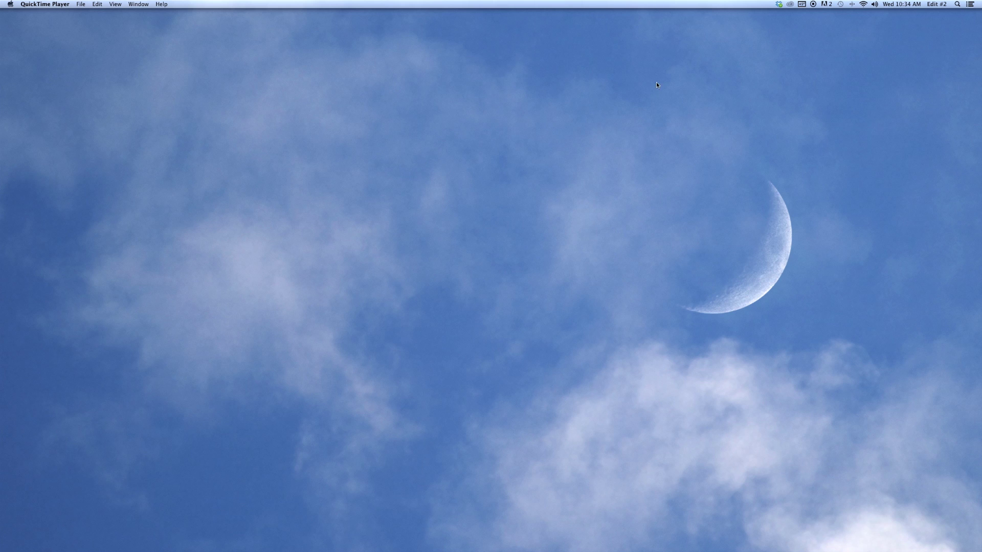
# Launch Adobe Premiere Pro CC by searching 'premiere' in Spotlight.
pyautogui.click(958, 3)
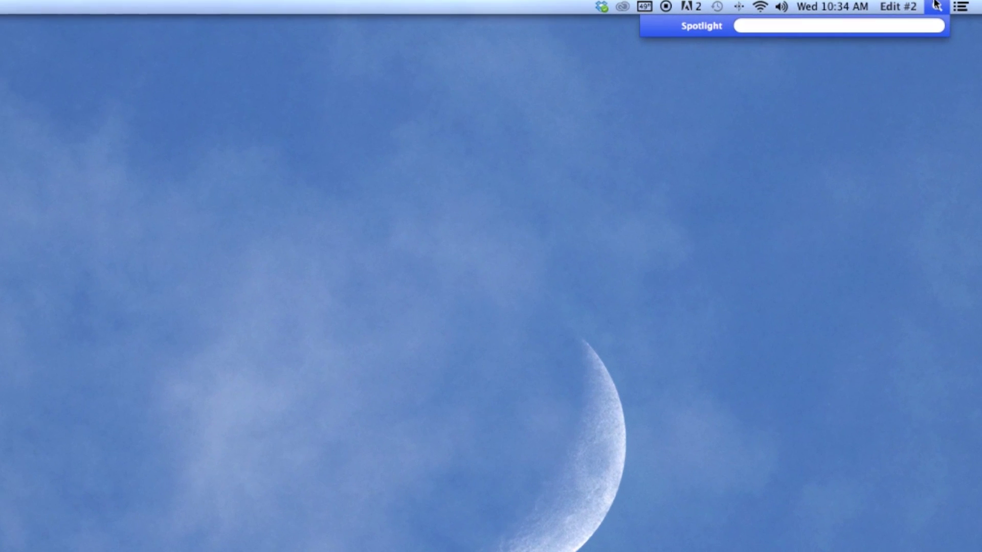
pyautogui.write('premiere')
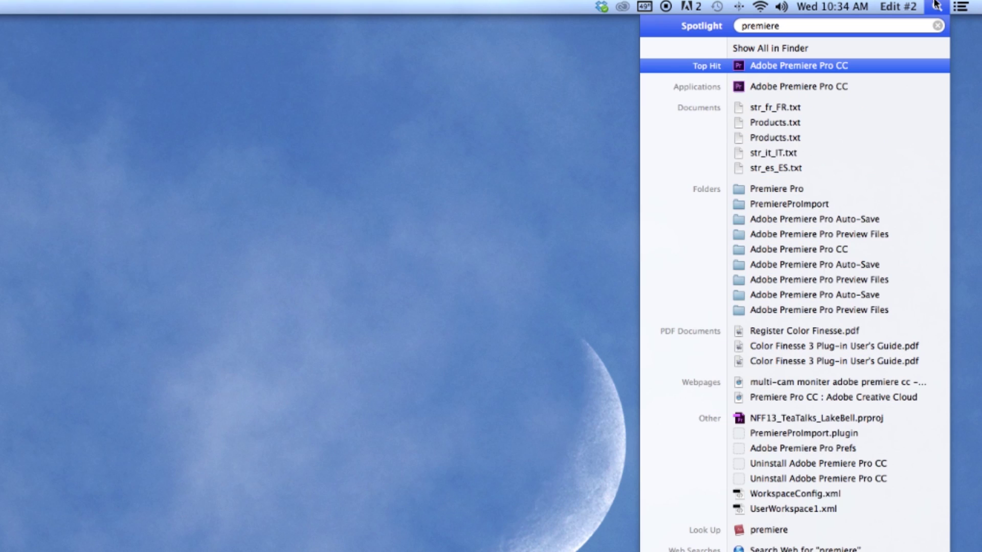
pyautogui.click(845, 67)
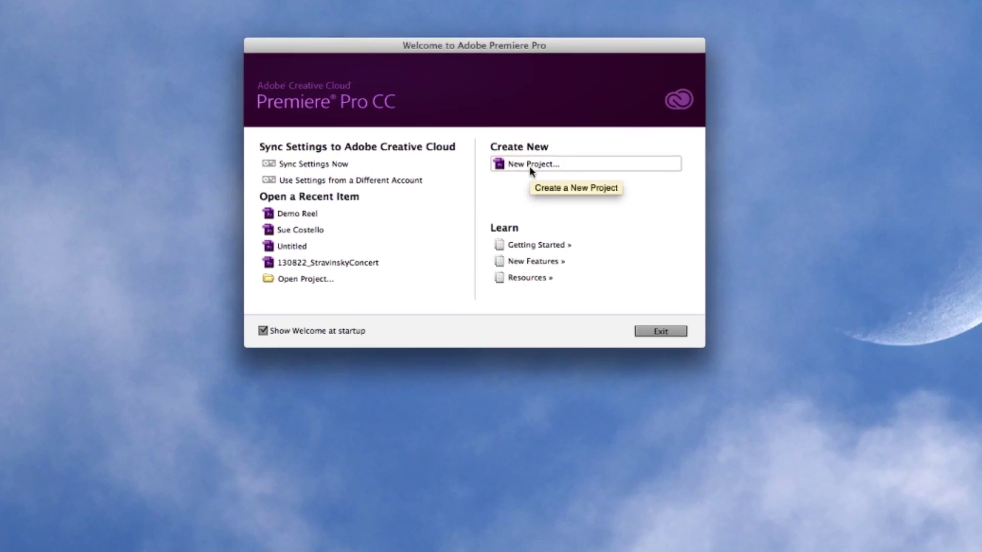
# Start a new project named 'NCTV Editing Tutorial' and open its location browser.
pyautogui.click(511, 215)
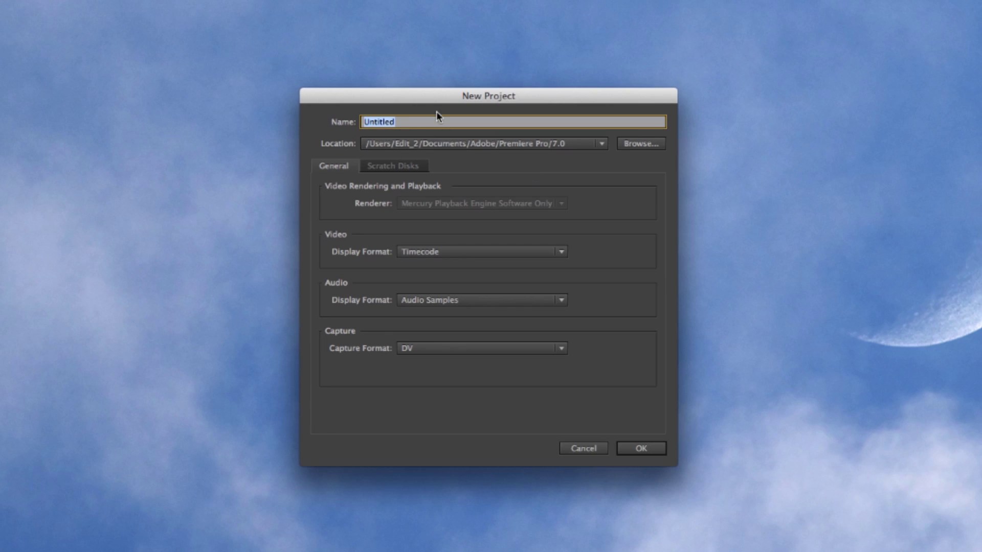
pyautogui.write('NCTV Editing Tutoria')
pyautogui.moveTo(470, 94); pyautogui.dragTo(473, 67)
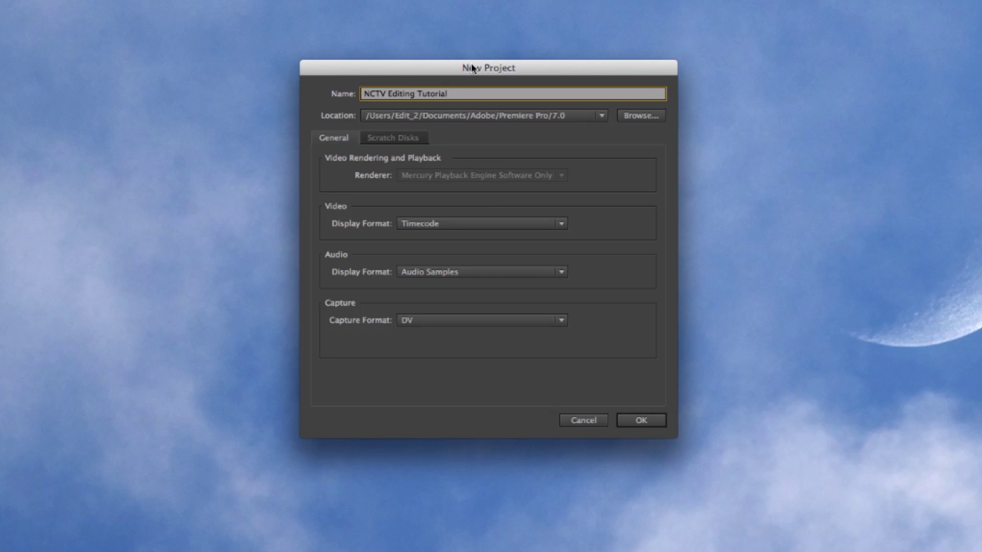
pyautogui.moveTo(472, 67); pyautogui.dragTo(490, 60)
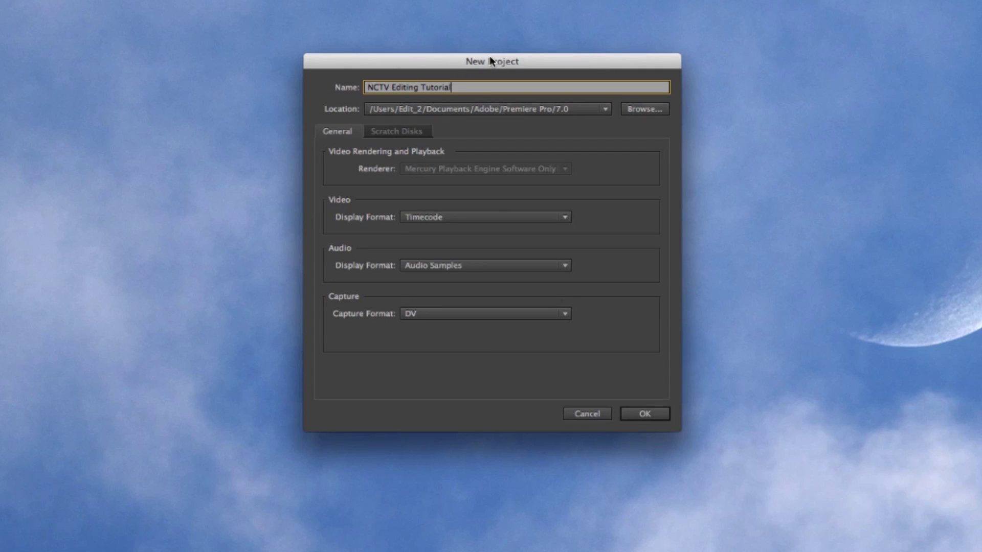
pyautogui.moveTo(502, 64); pyautogui.dragTo(573, 49)
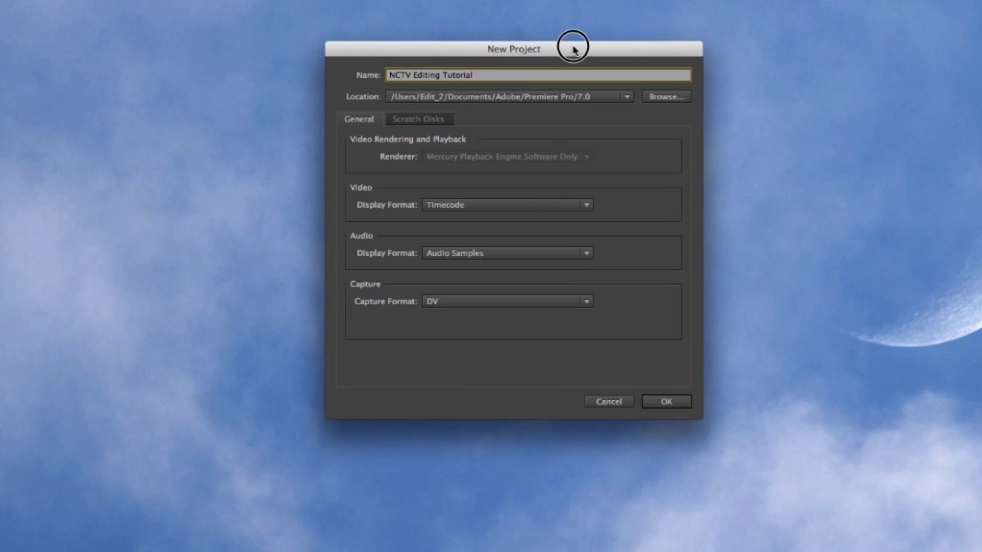
pyautogui.click(669, 99)
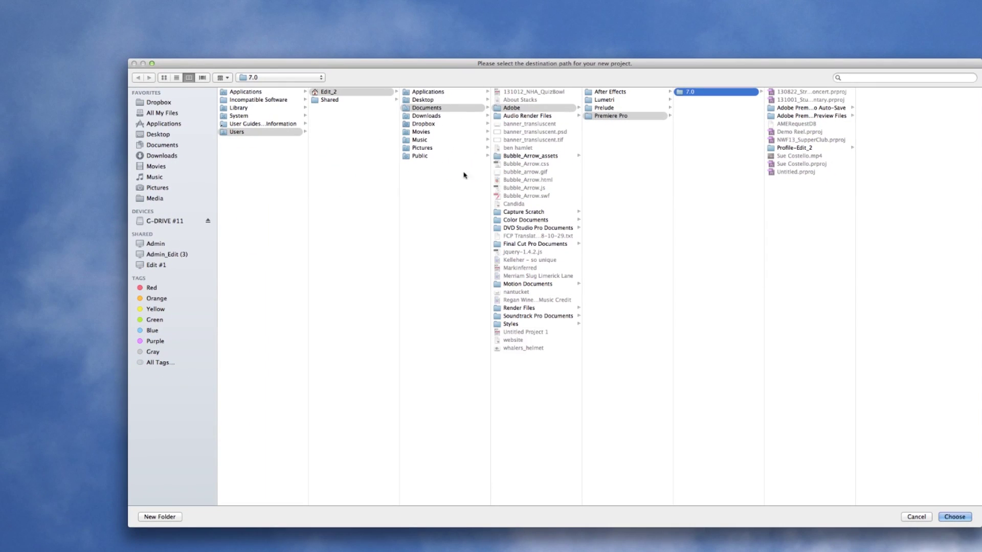
# Choose G-DRIVE #11 > NCTV Tutorials > NCTV Editing Tutorial as the project location.
pyautogui.click(149, 221)
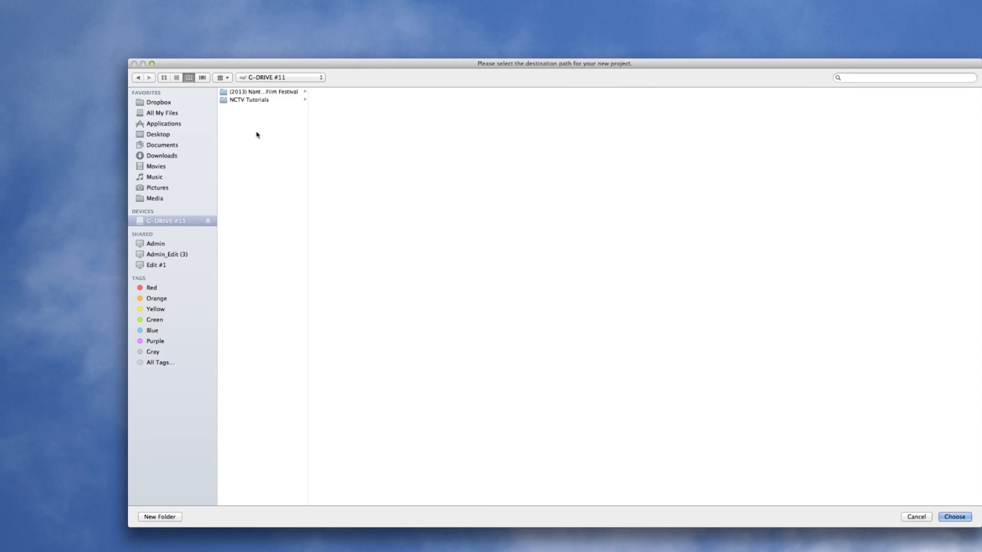
pyautogui.click(251, 101)
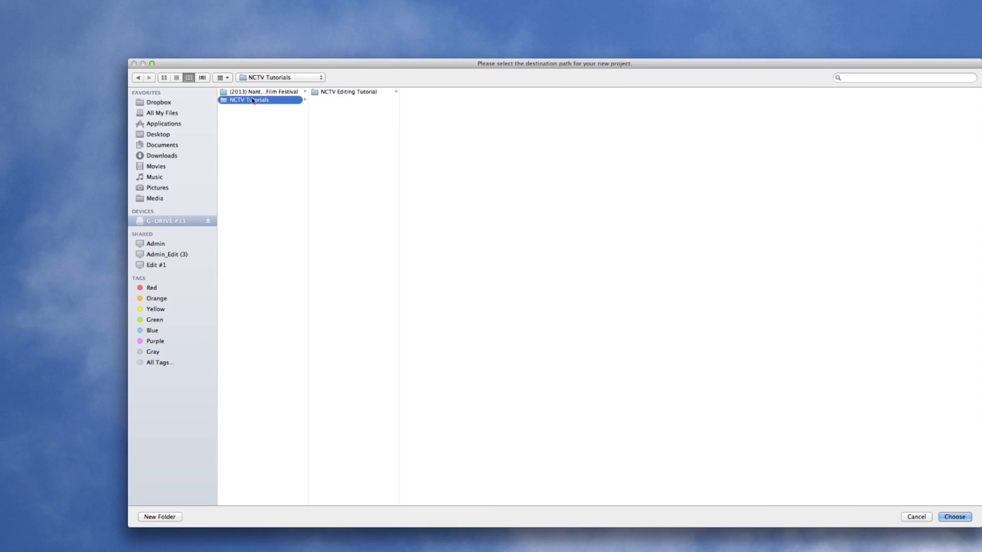
pyautogui.click(338, 92)
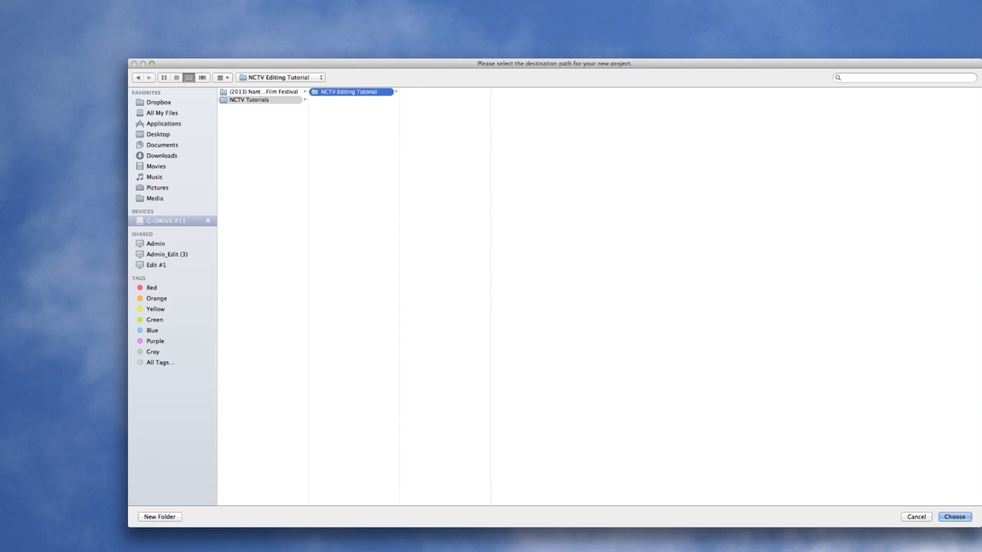
pyautogui.click(953, 517)
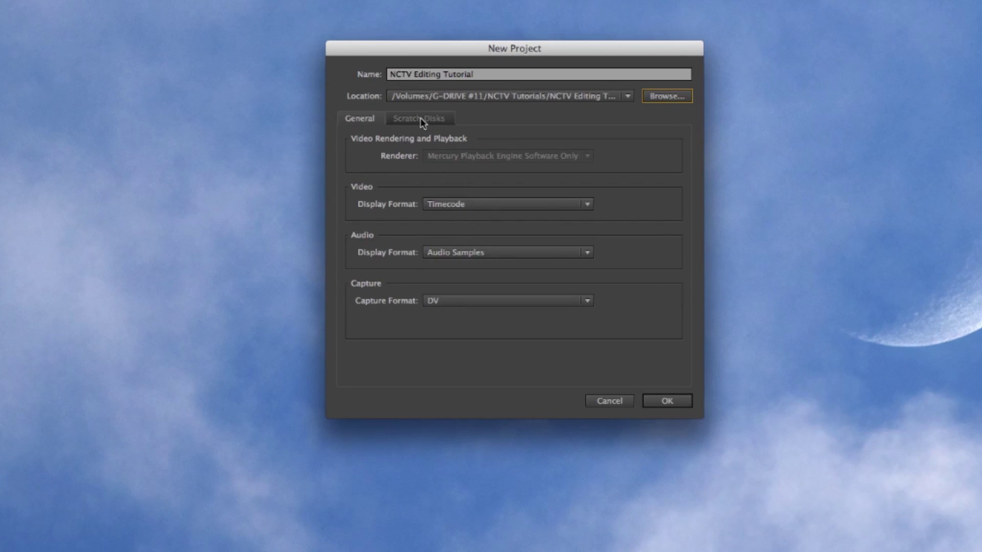
# On the Scratch Disks tab, set Captured Video to the NCTV Editing Tutorial folder.
pyautogui.click(420, 118)
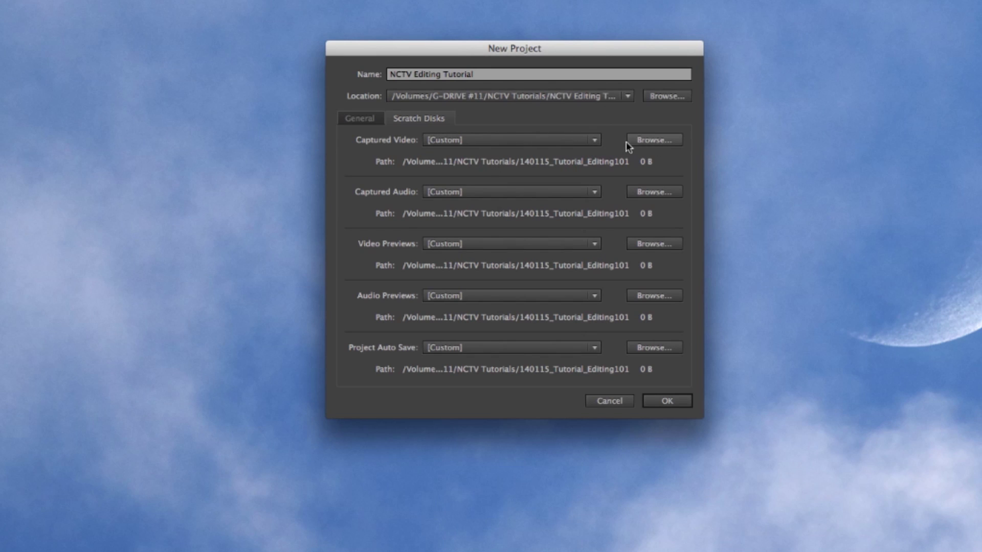
pyautogui.click(653, 145)
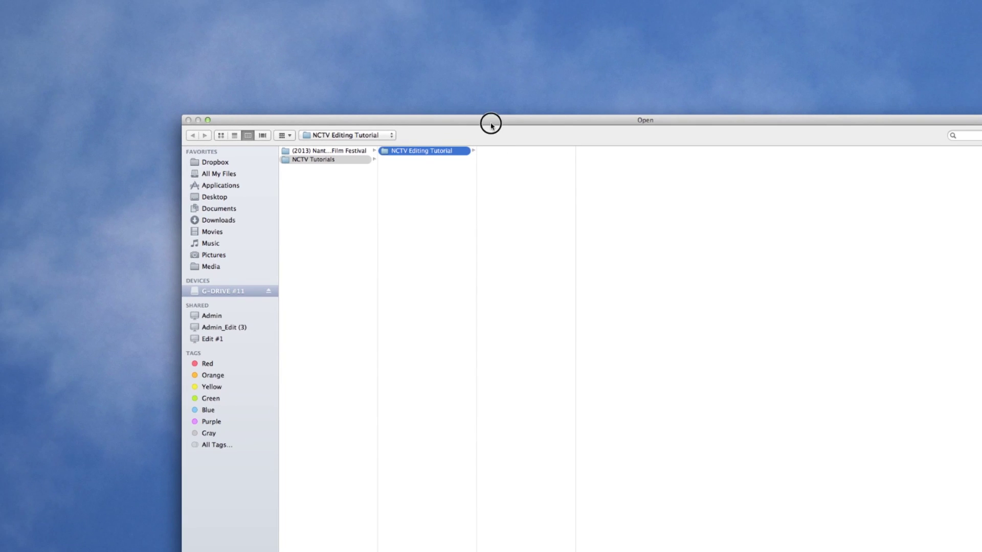
pyautogui.moveTo(491, 121); pyautogui.dragTo(369, 34)
pyautogui.click(207, 75)
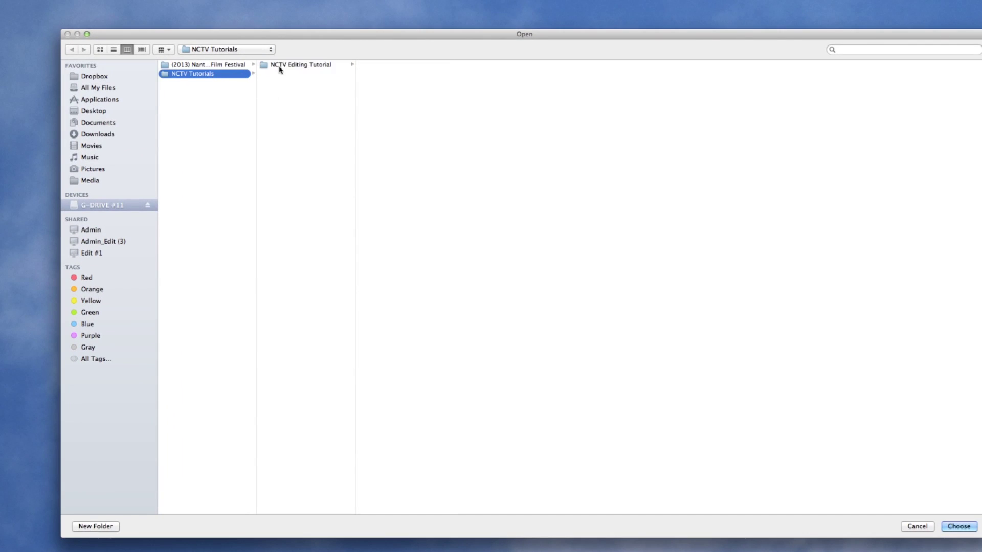
pyautogui.click(284, 67)
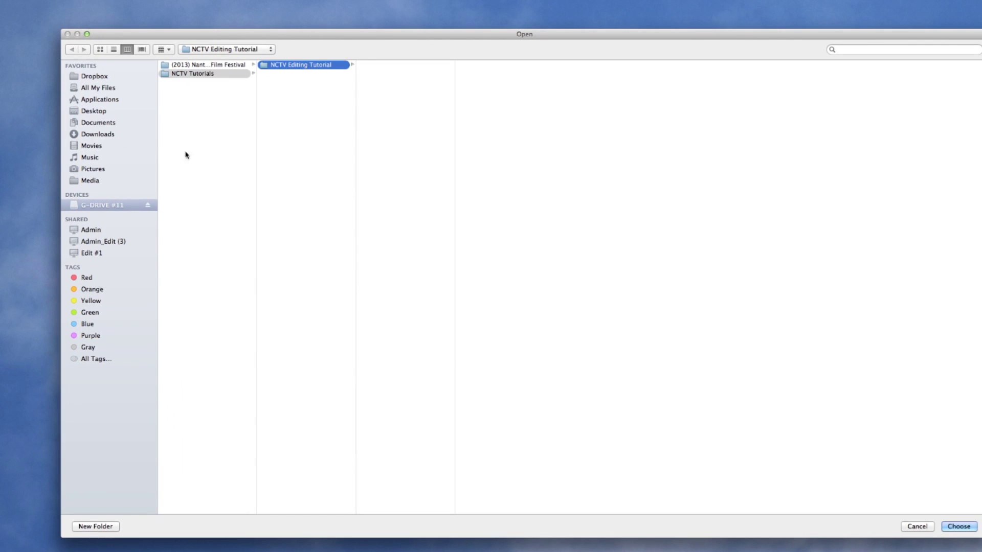
pyautogui.click(967, 529)
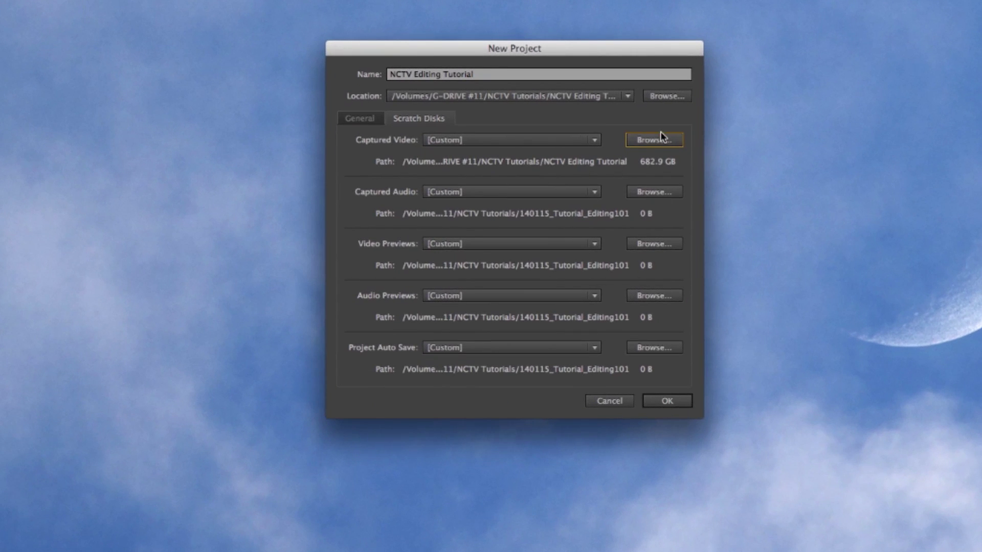
# Point Captured Audio, Video Previews, Audio Previews and Project Auto Save to the same folder.
pyautogui.click(600, 219)
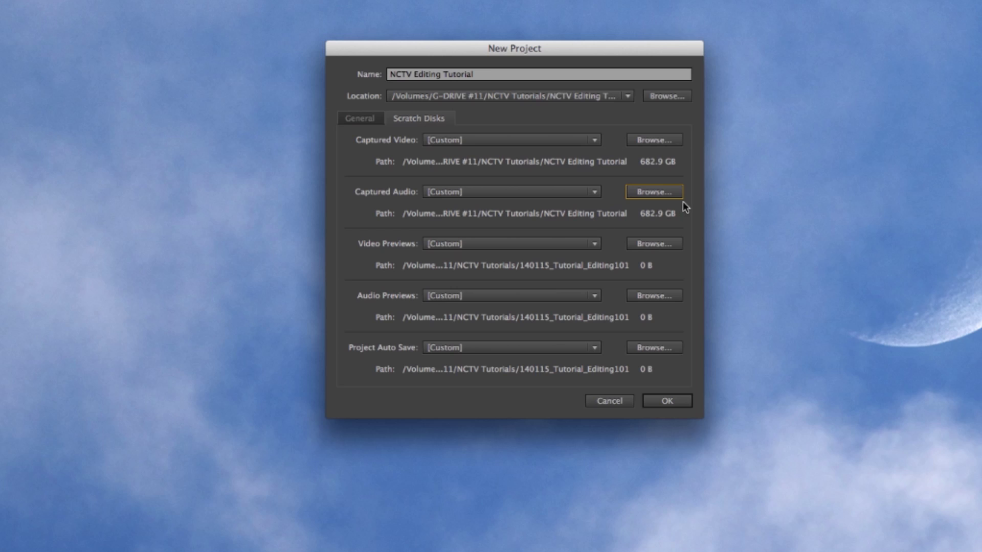
pyautogui.click(657, 242)
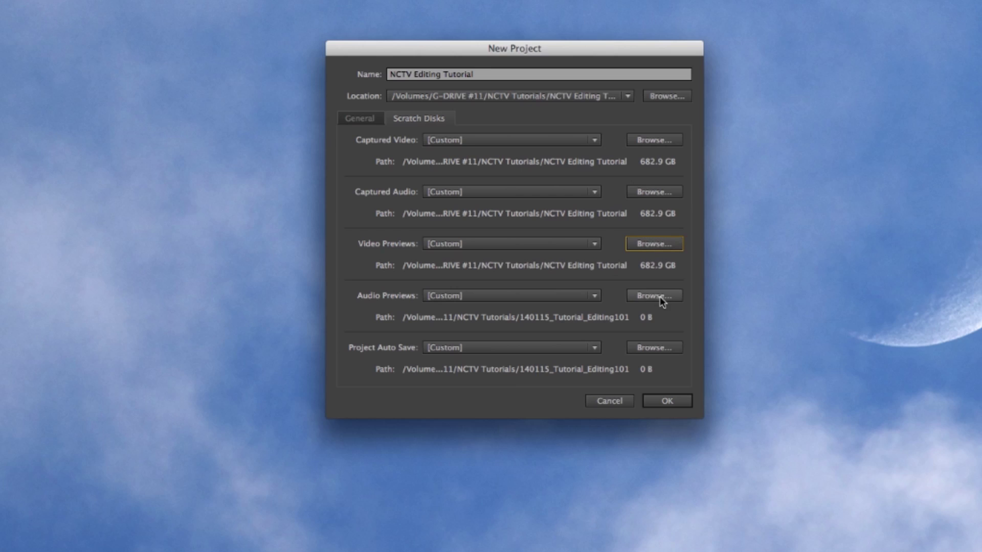
pyautogui.click(659, 296)
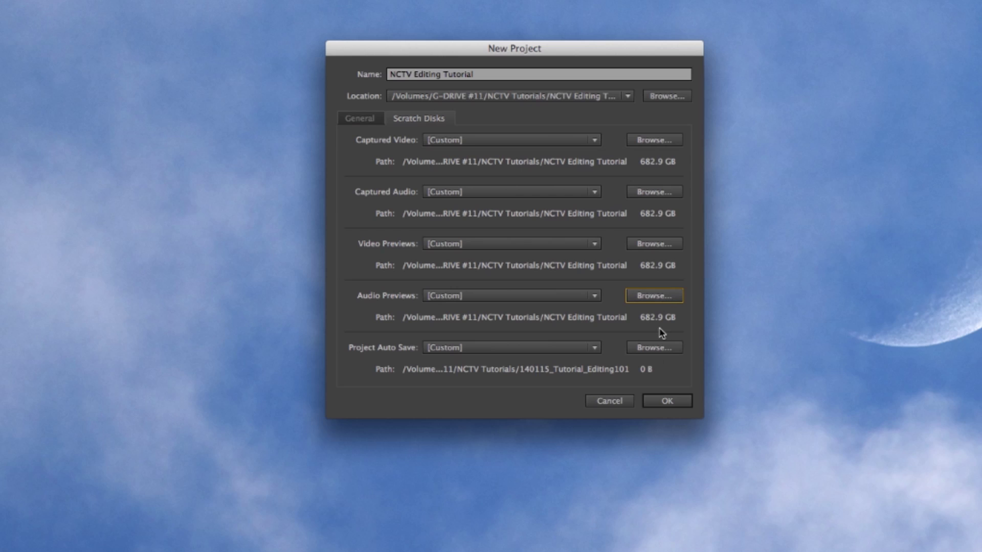
pyautogui.click(670, 350)
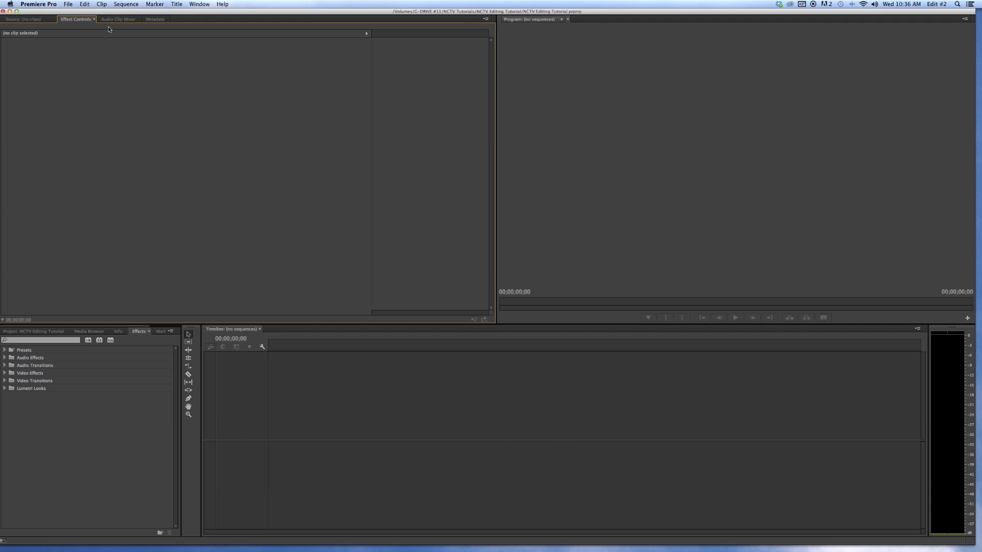
# Create a sequence named 'NCTV Editing Tutorial' from the AVCHD 1080p25 Anamorphic preset.
pyautogui.click(36, 331)
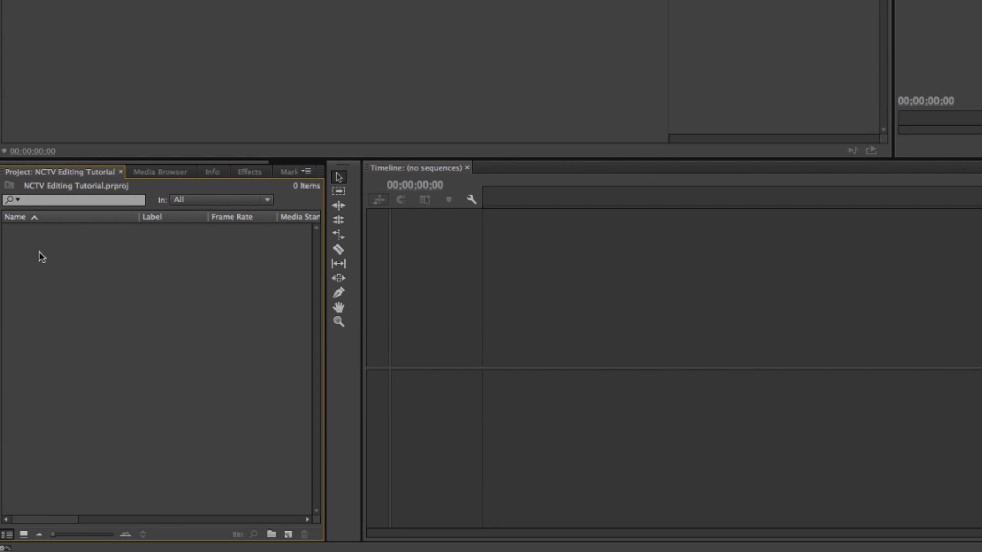
pyautogui.click(119, 6)
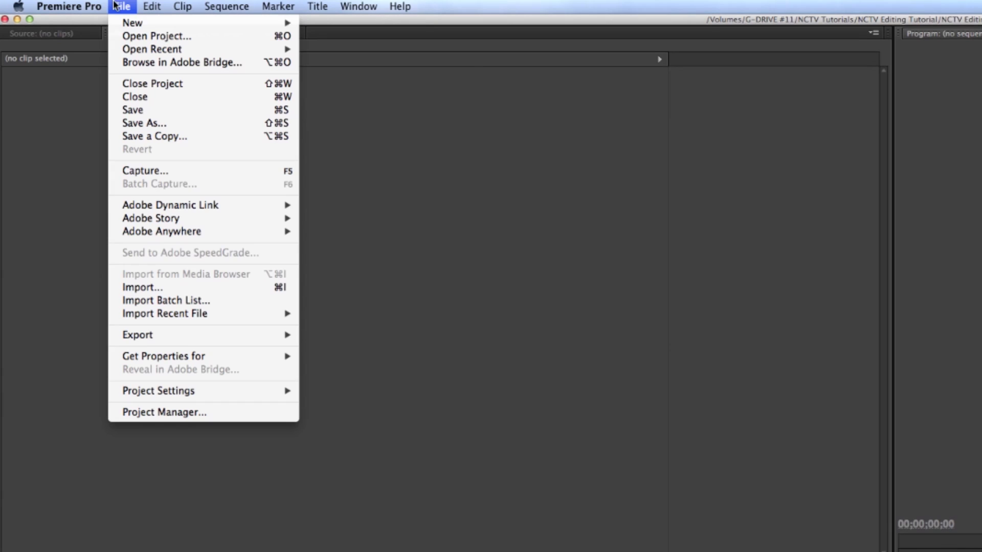
pyautogui.moveTo(147, 22)
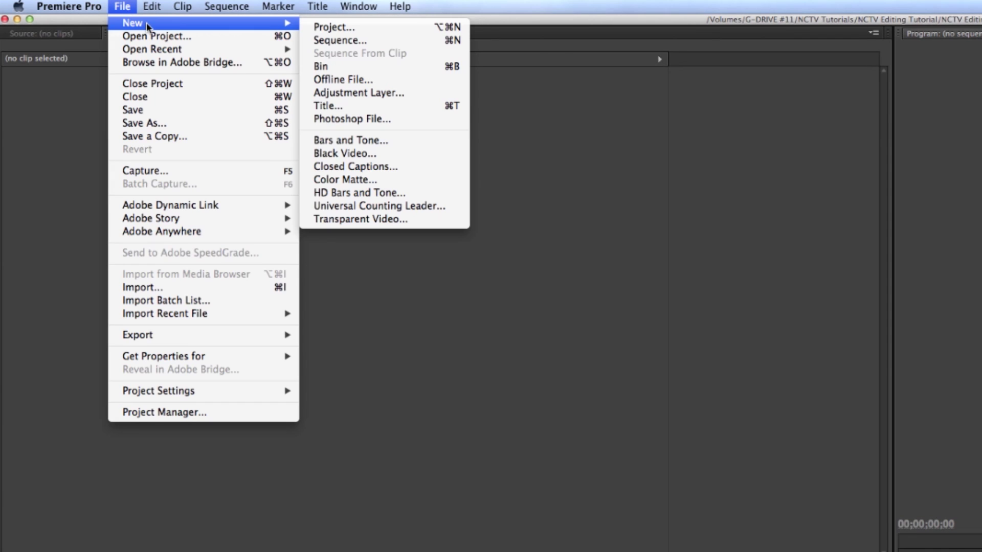
pyautogui.click(387, 42)
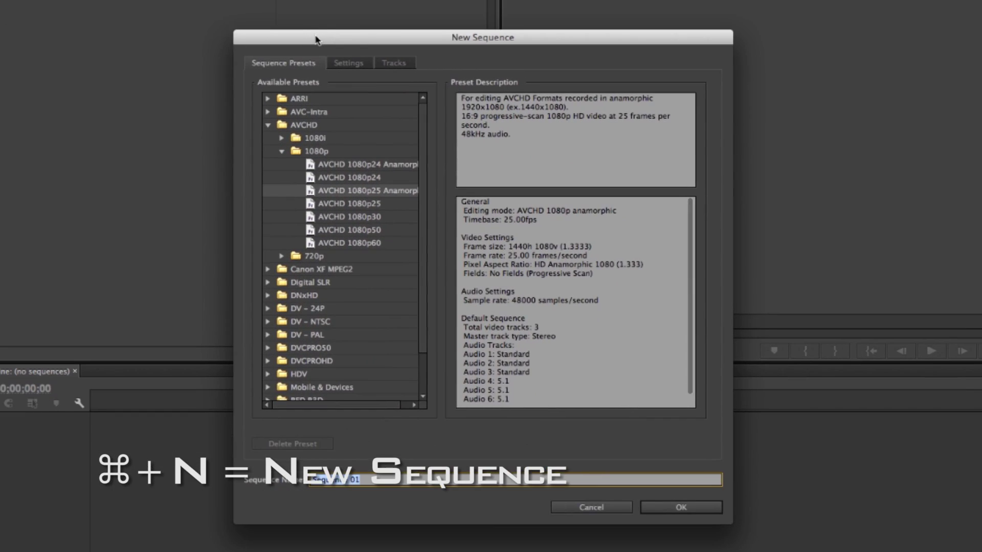
pyautogui.moveTo(316, 40); pyautogui.dragTo(258, 0)
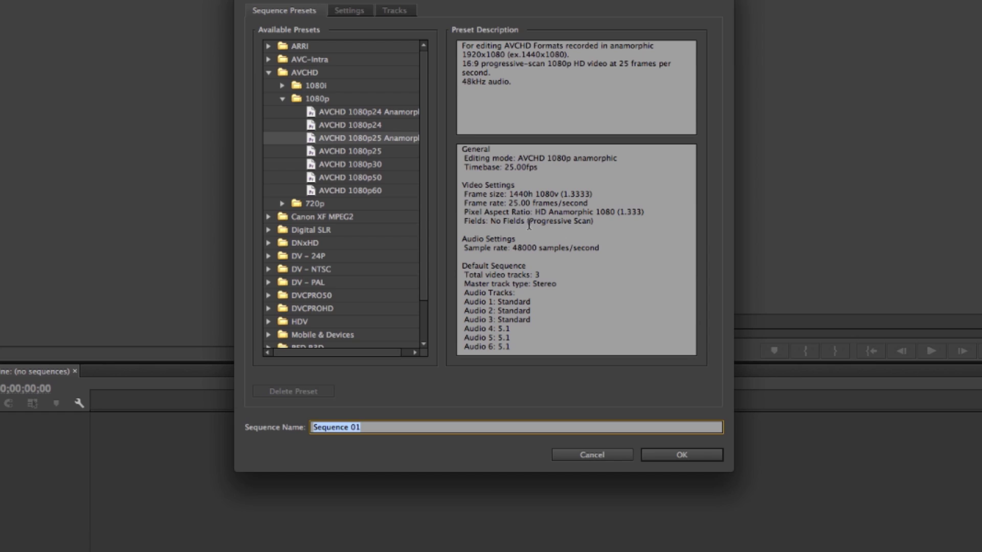
pyautogui.write('NCTV Editing T')
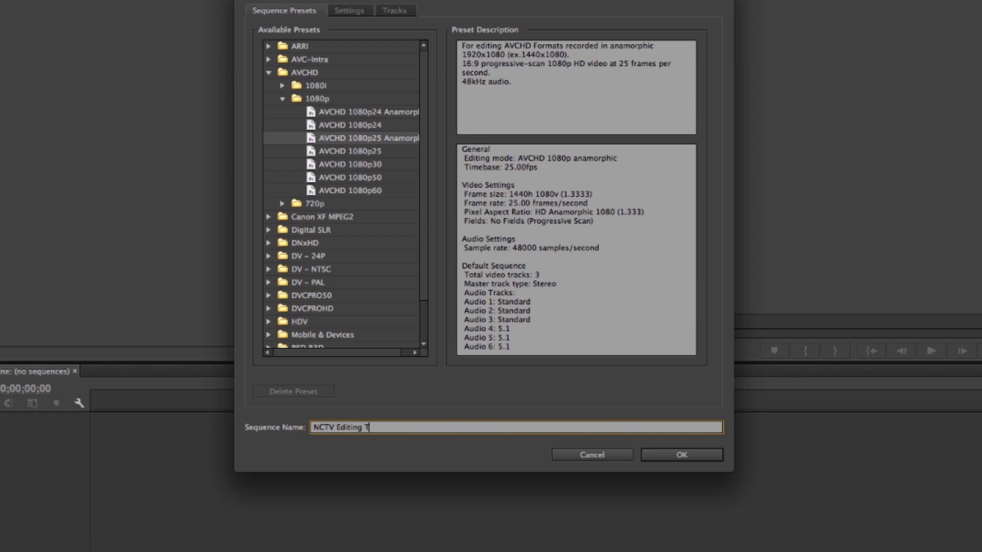
pyautogui.write('utorial')
pyautogui.click(659, 456)
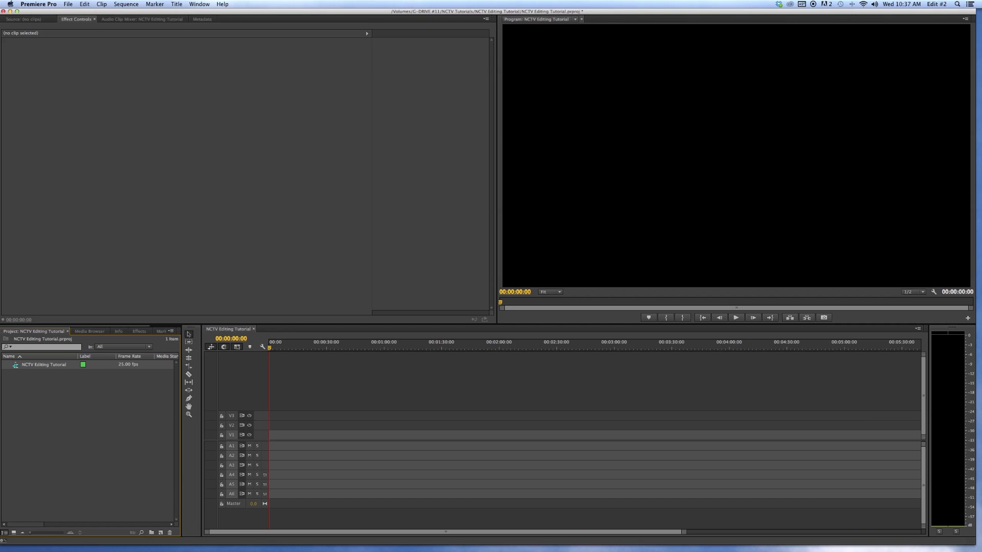
# In Finder, open G-DRIVE #11 > (2013) Nantucket Film Festival and widen the window.
pyautogui.press('super+alt+space')
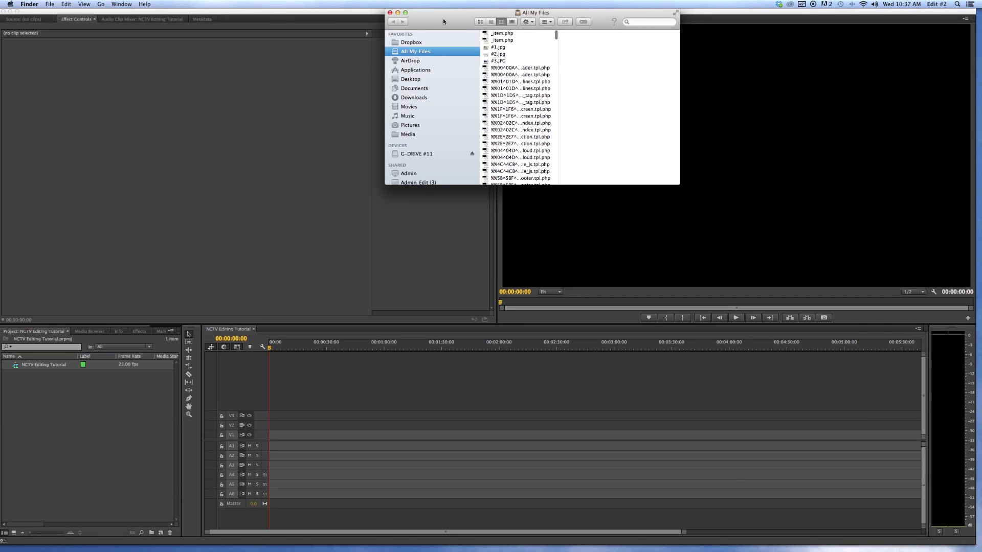
pyautogui.moveTo(444, 22); pyautogui.dragTo(454, 22)
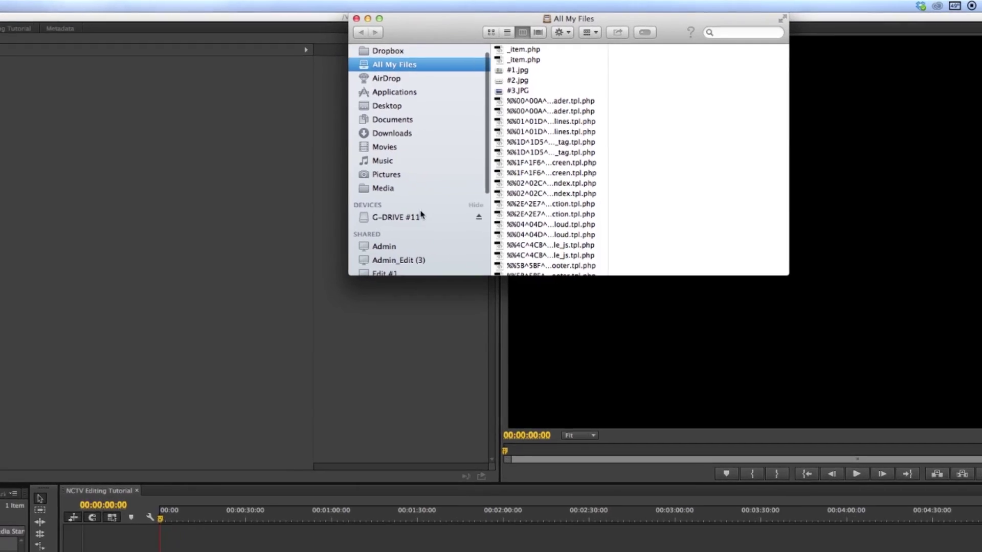
pyautogui.click(442, 156)
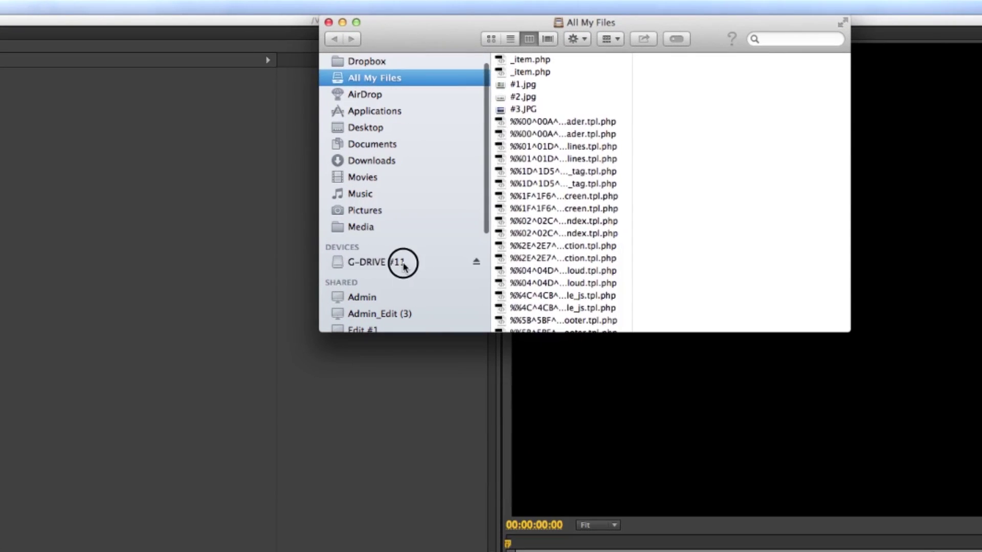
pyautogui.moveTo(630, 116); pyautogui.dragTo(674, 110)
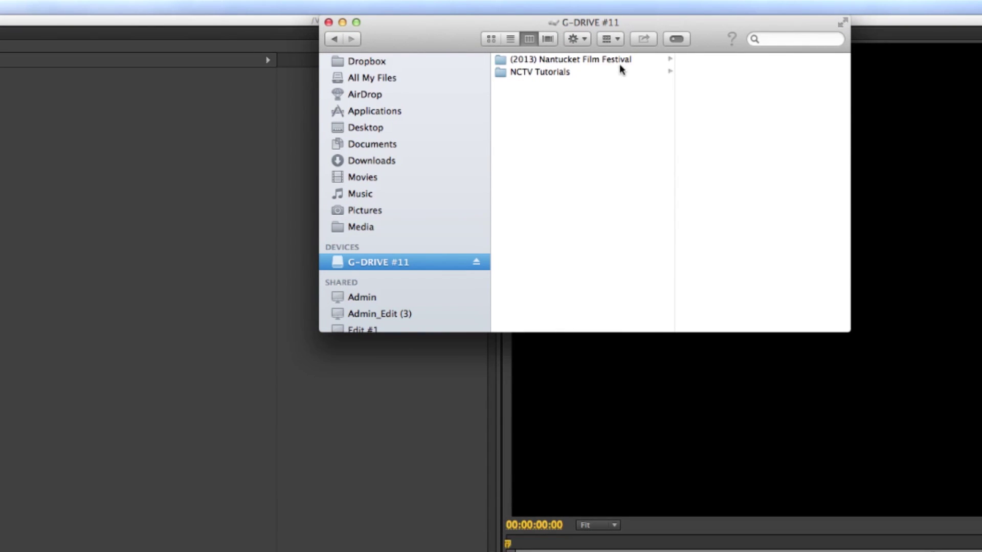
pyautogui.click(614, 60)
pyautogui.moveTo(637, 24); pyautogui.dragTo(438, 26)
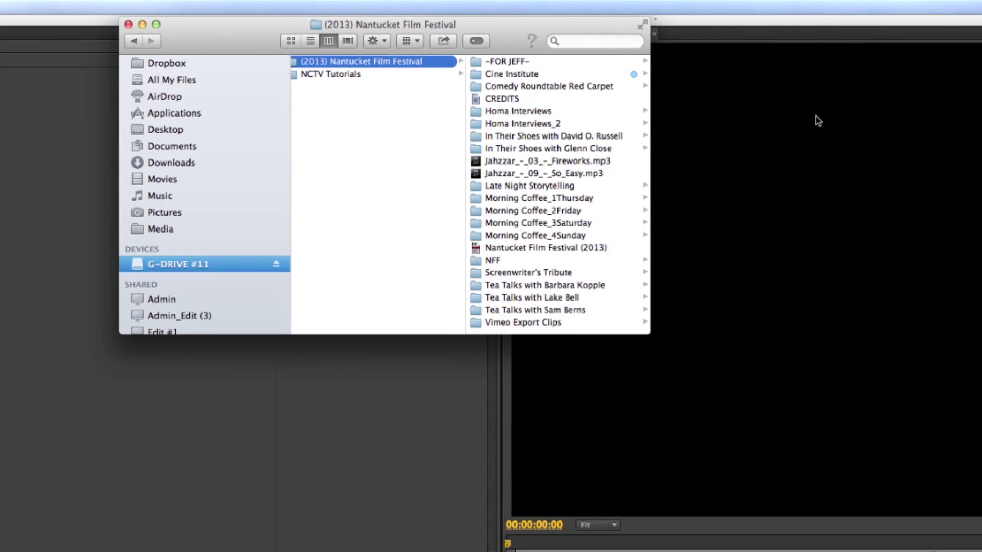
pyautogui.moveTo(648, 152); pyautogui.dragTo(832, 151)
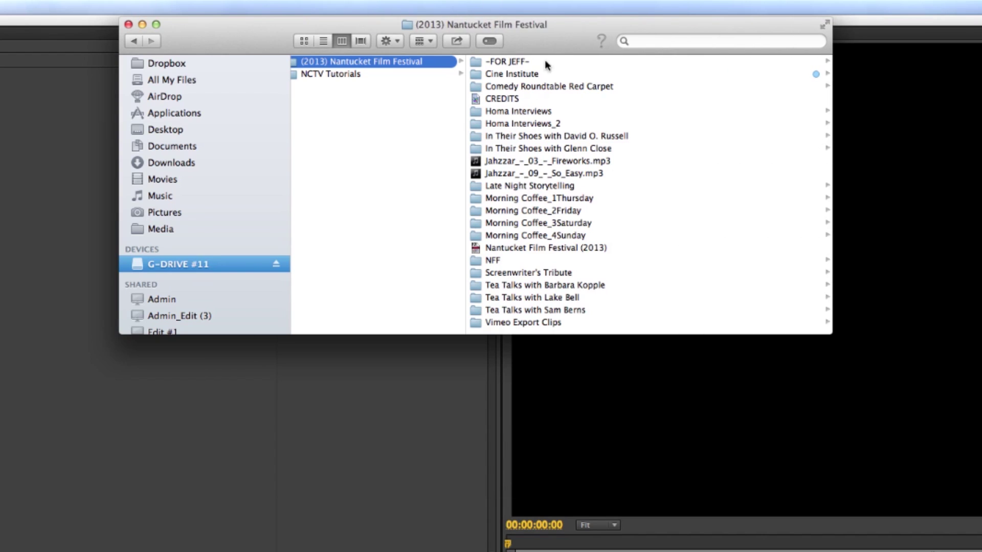
# Open Cine Institute > Media and bring the Media folder into the Premiere project.
pyautogui.click(537, 75)
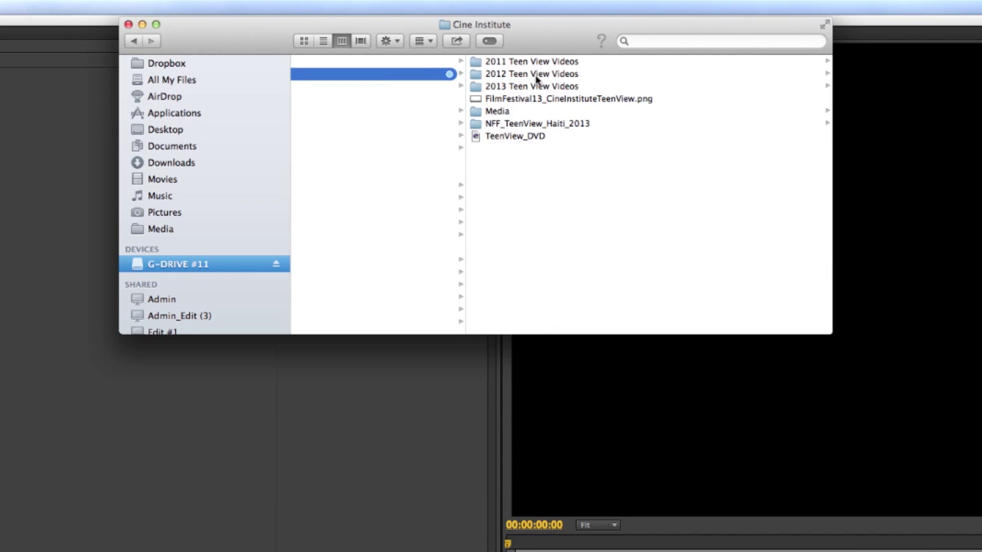
pyautogui.click(481, 111)
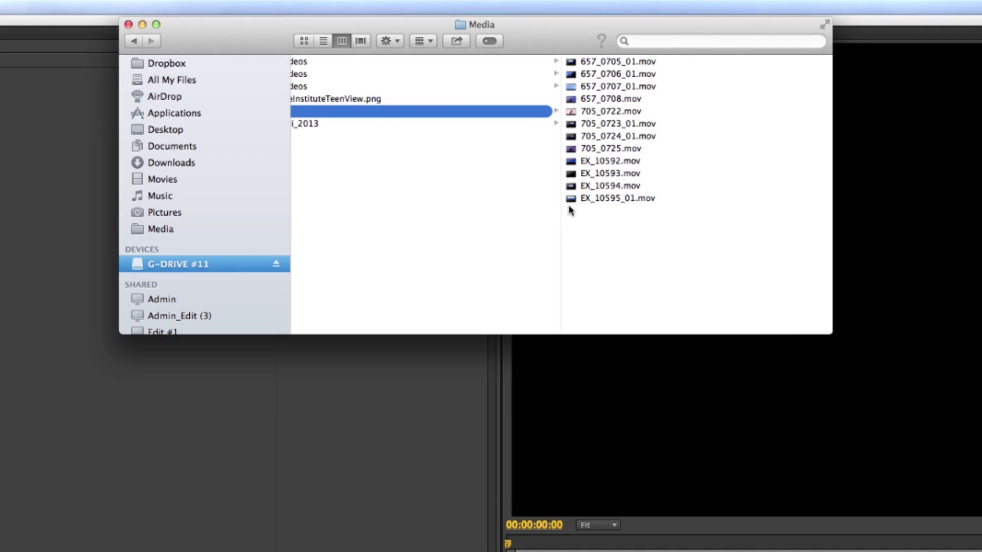
pyautogui.hscroll(-2, 613, 179)
pyautogui.hscroll(-3, 619, 166)
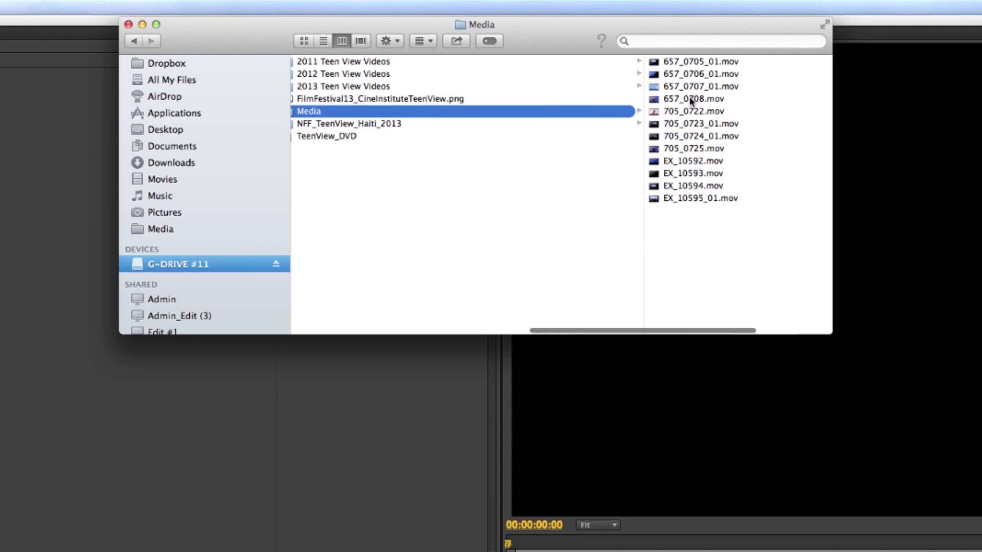
pyautogui.hscroll(-3, 423, 155)
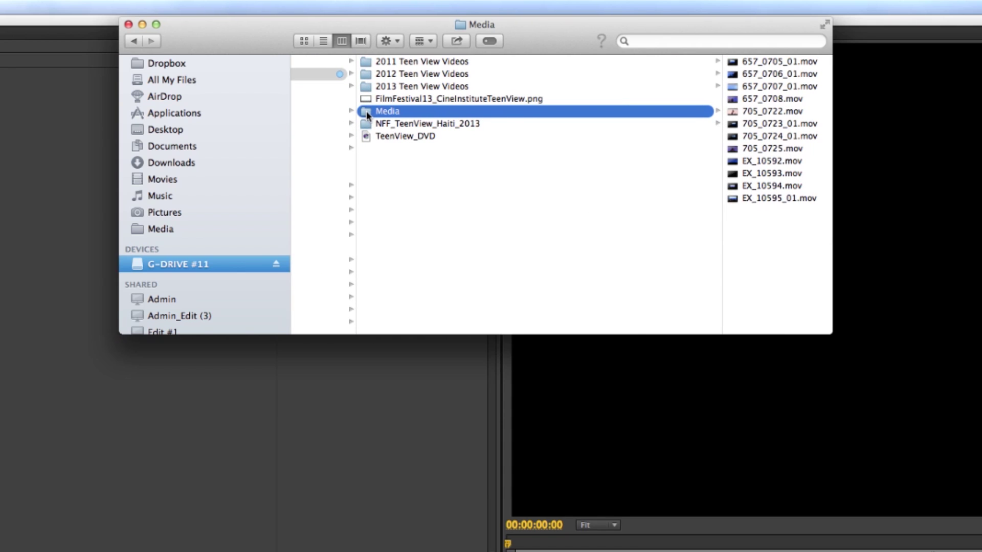
pyautogui.click(361, 153)
pyautogui.click(143, 324)
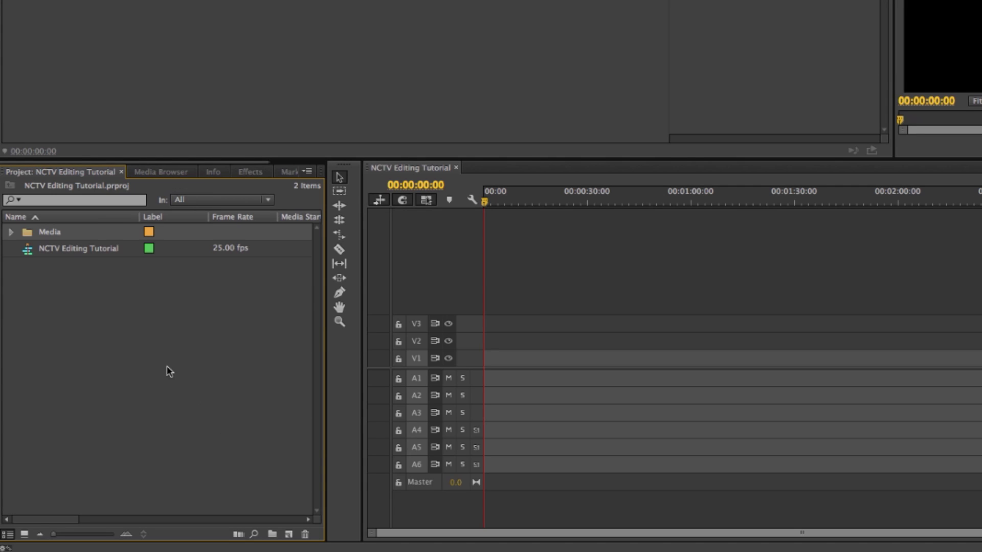
# Drag EX_10592.mov from the Media bin onto the timeline and match the sequence to the clip.
pyautogui.click(11, 233)
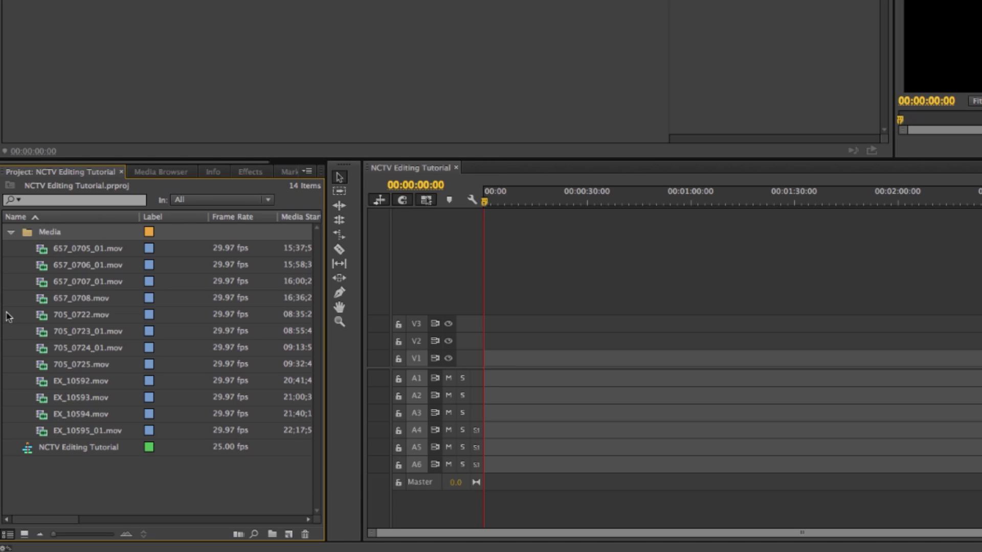
pyautogui.click(45, 384)
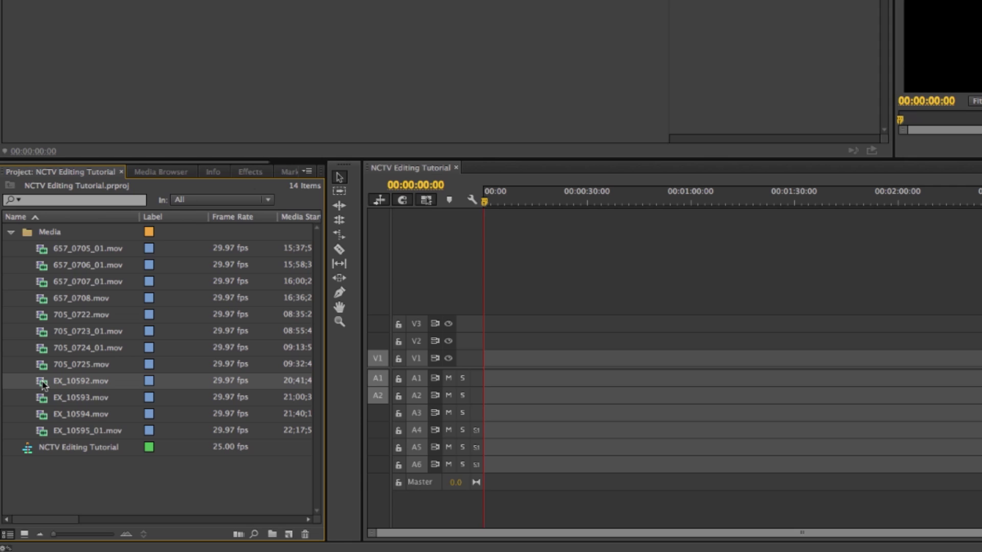
pyautogui.moveTo(44, 385); pyautogui.dragTo(490, 364)
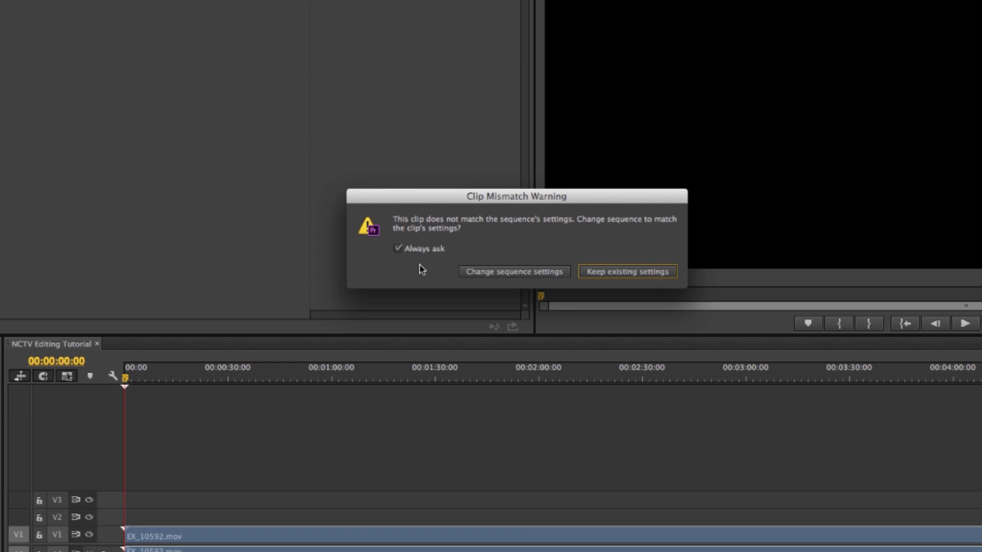
pyautogui.click(501, 273)
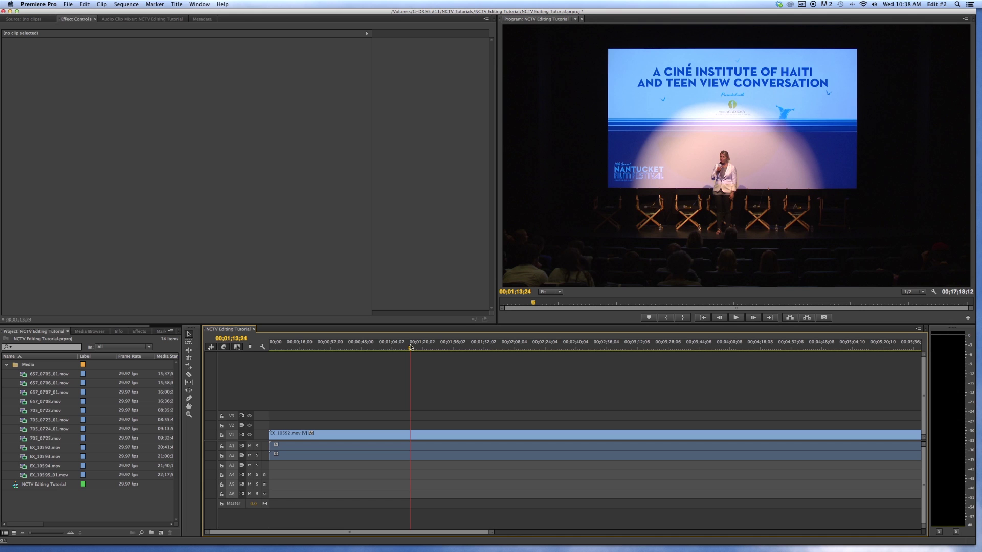
# Scrub the playhead to 00;01;29;17 and zoom the timeline out to show the whole clip.
pyautogui.moveTo(411, 347); pyautogui.dragTo(440, 348)
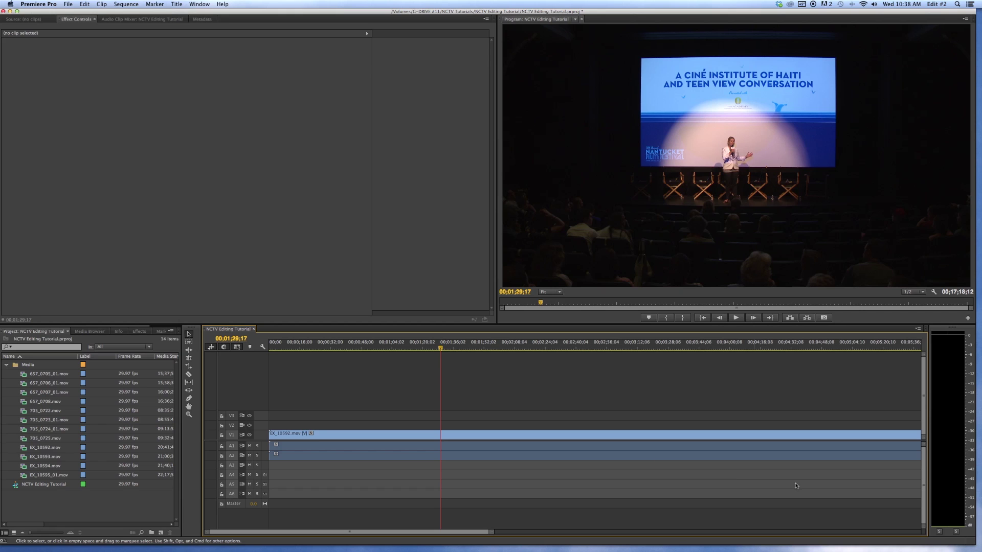
pyautogui.moveTo(501, 534); pyautogui.dragTo(844, 530)
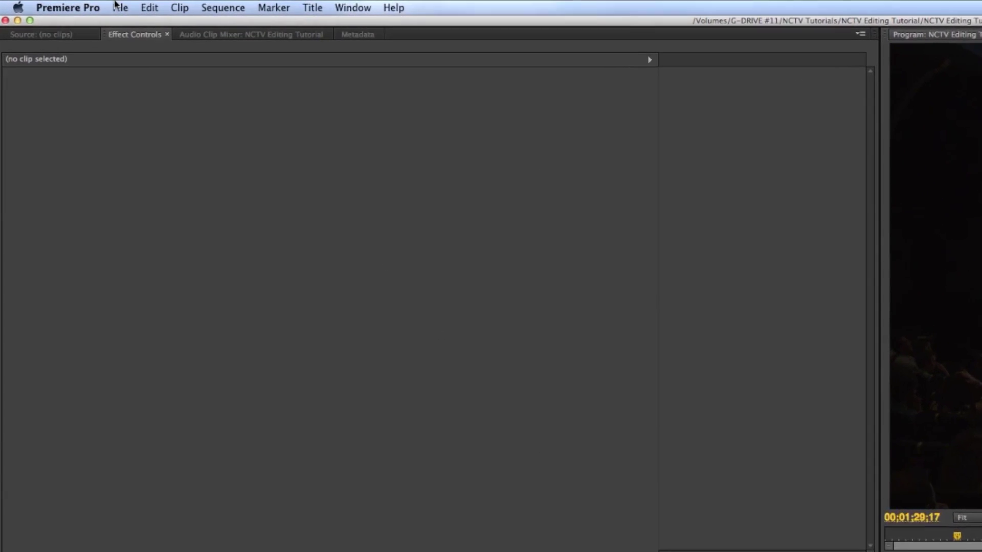
# Save the project as 'NCTV Editing Tutorial' in its folder, replacing the existing file.
pyautogui.click(67, 4)
pyautogui.click(144, 124)
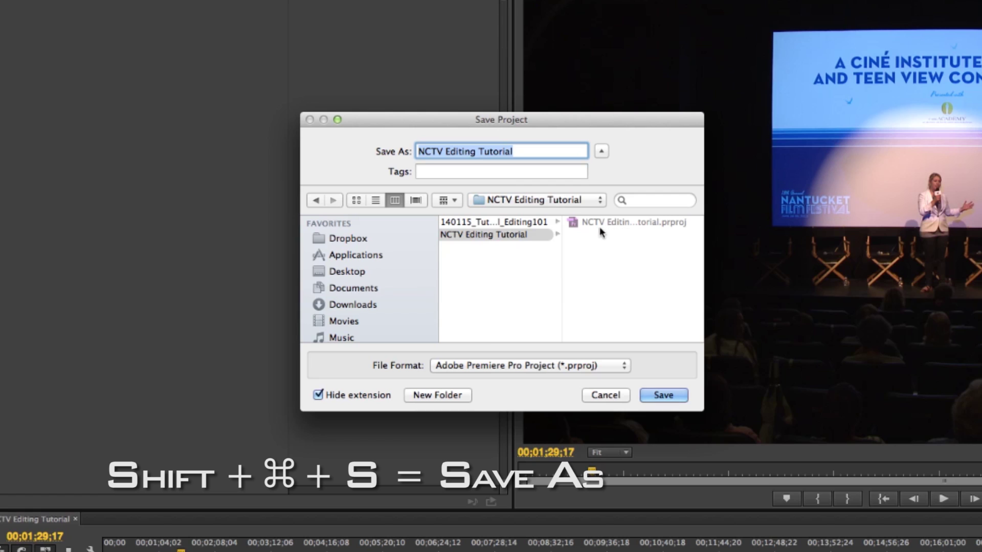
pyautogui.hscroll(-5, 619, 266)
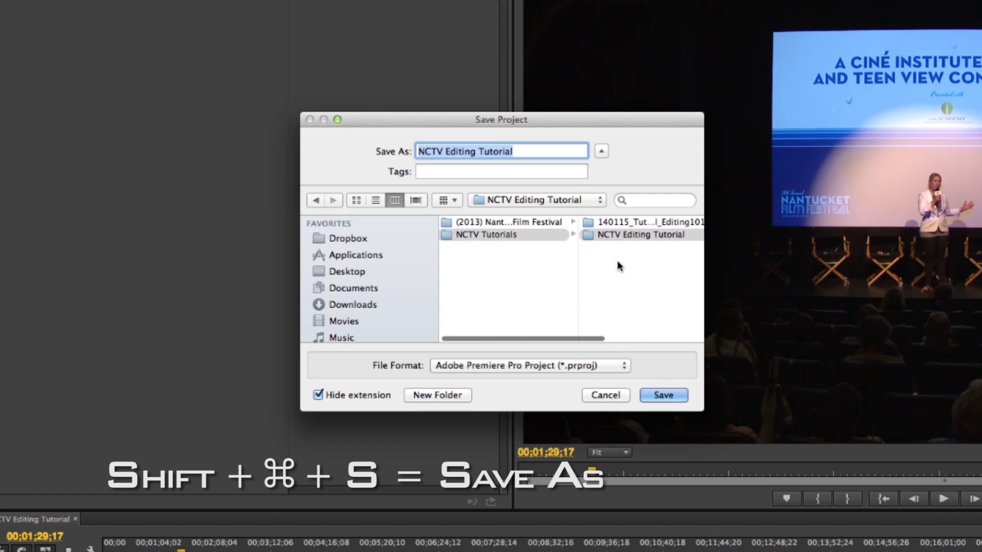
pyautogui.scroll(-5, 337, 307)
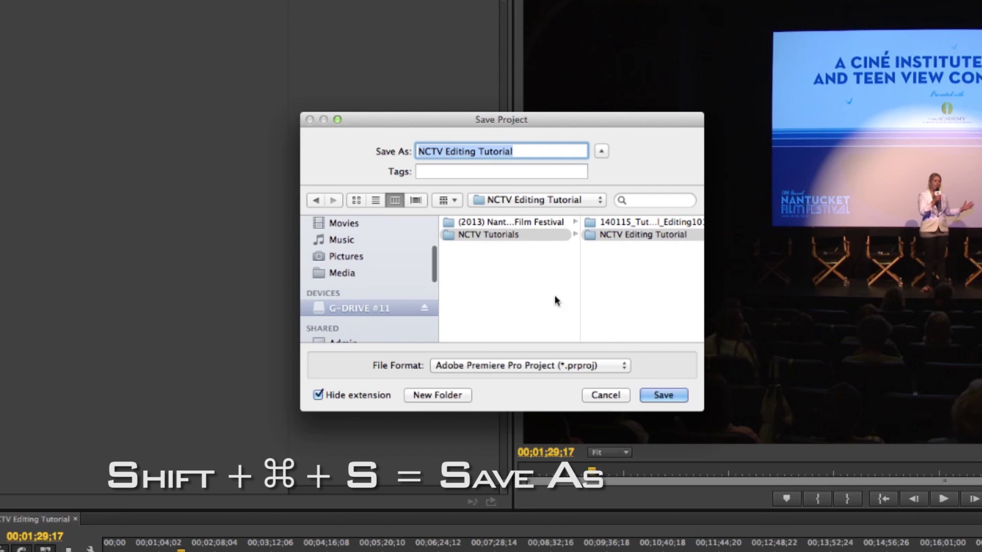
pyautogui.hscroll(5, 550, 299)
pyautogui.click(664, 395)
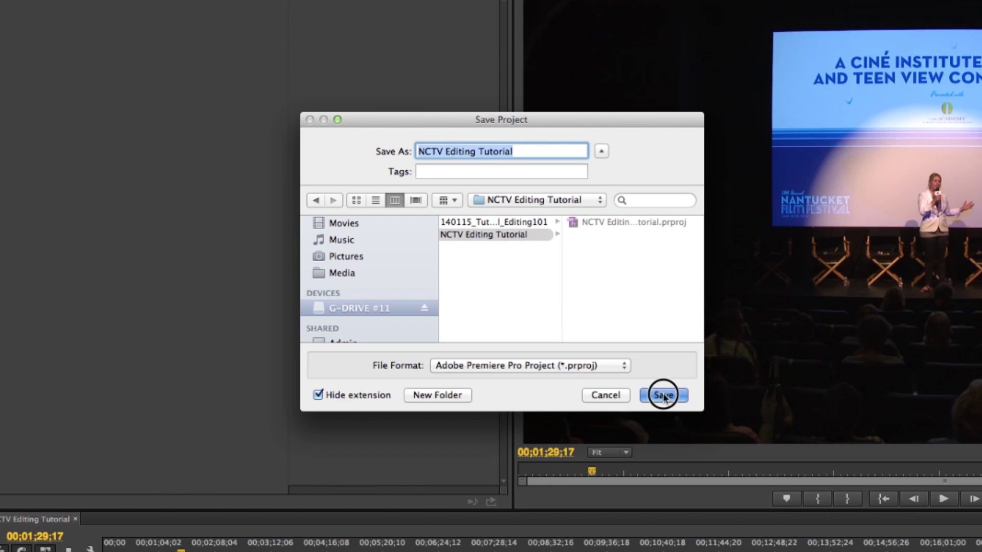
pyautogui.click(588, 211)
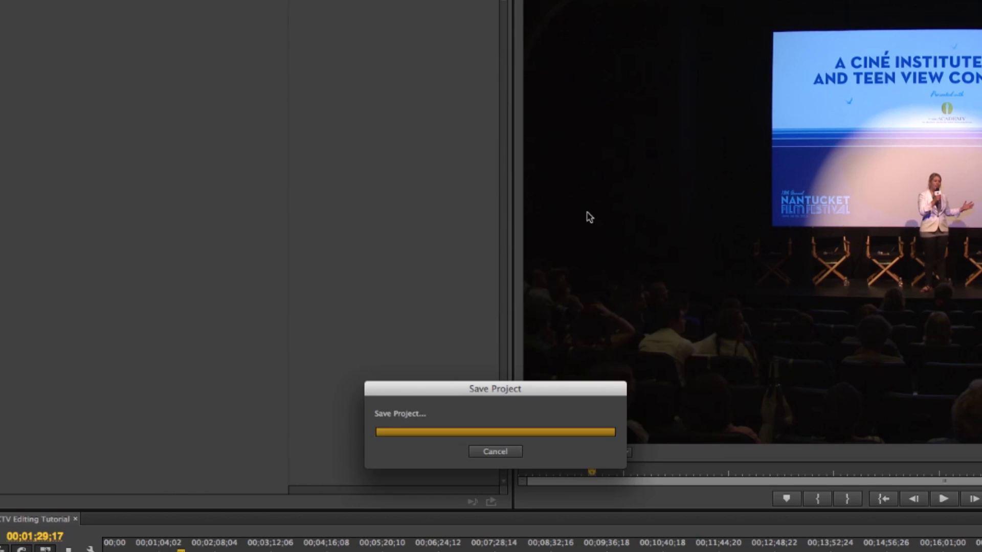